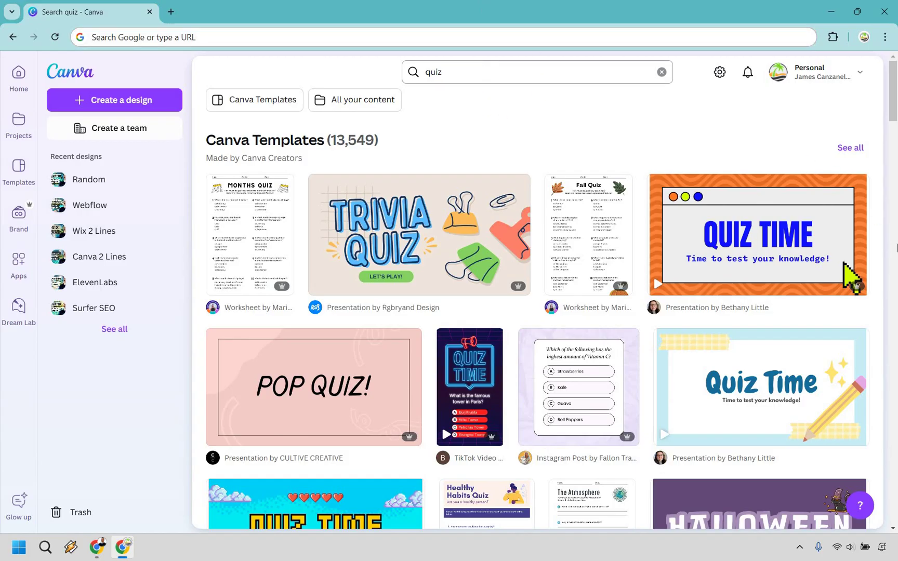
Step: Show every quiz template on the full templates page
scroll(895, 251, "down", 9)
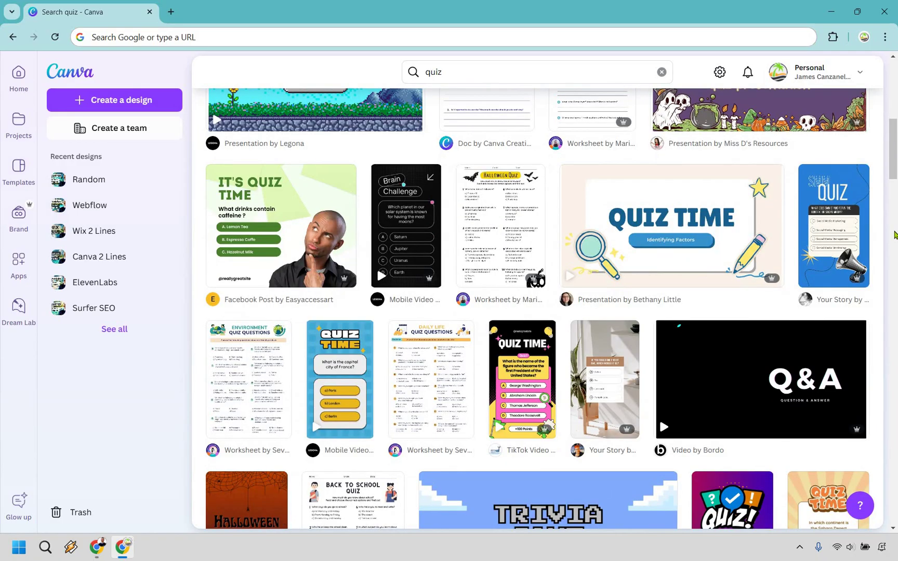
scroll(895, 235, "up", 10)
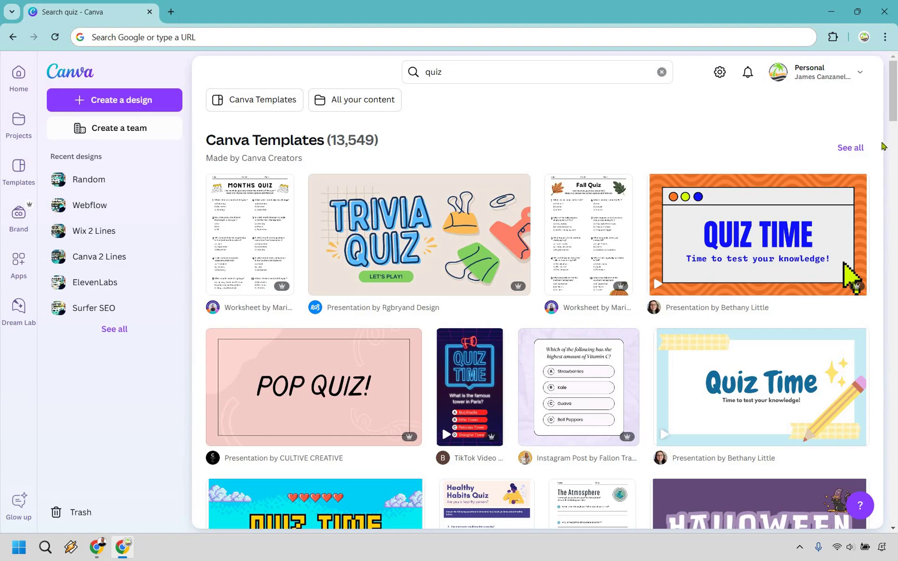
left_click(852, 148)
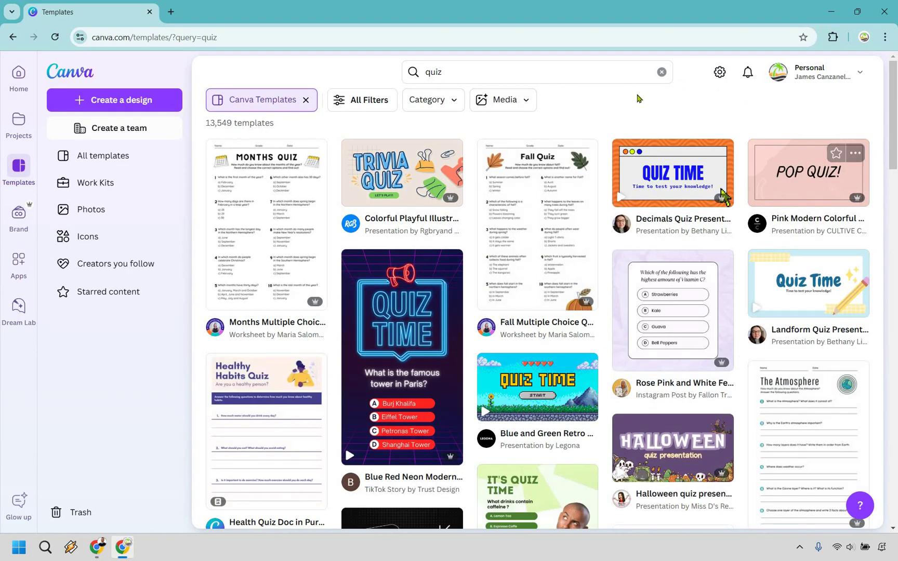
Step: Bring up All Filters and expand the Business category to browse its subcategories
left_click(421, 101)
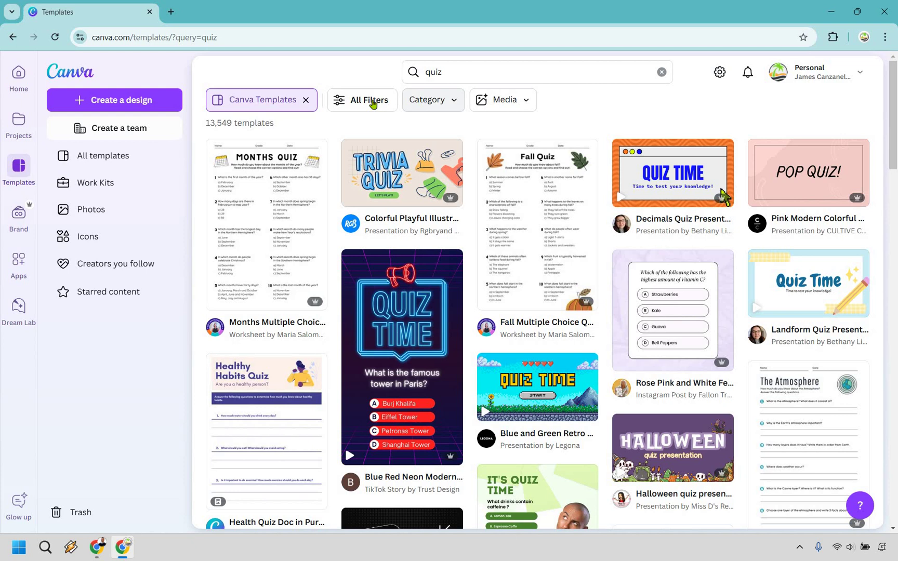
left_click(369, 99)
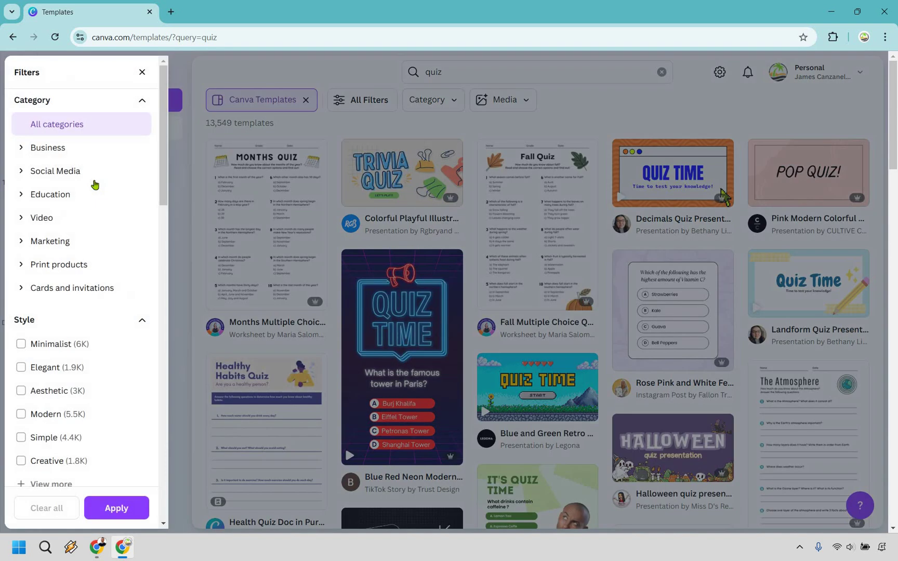
scroll(94, 179, "down", 15)
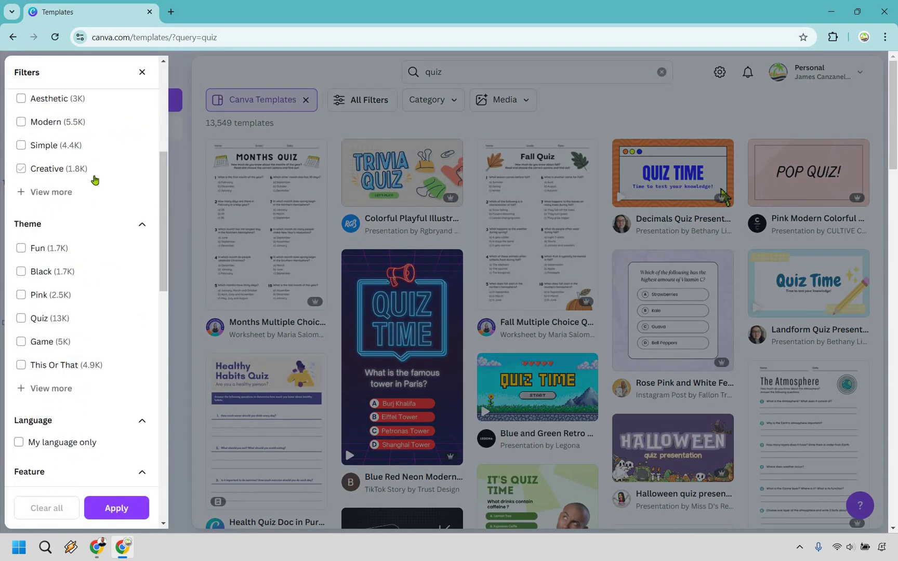
scroll(95, 179, "down", 6)
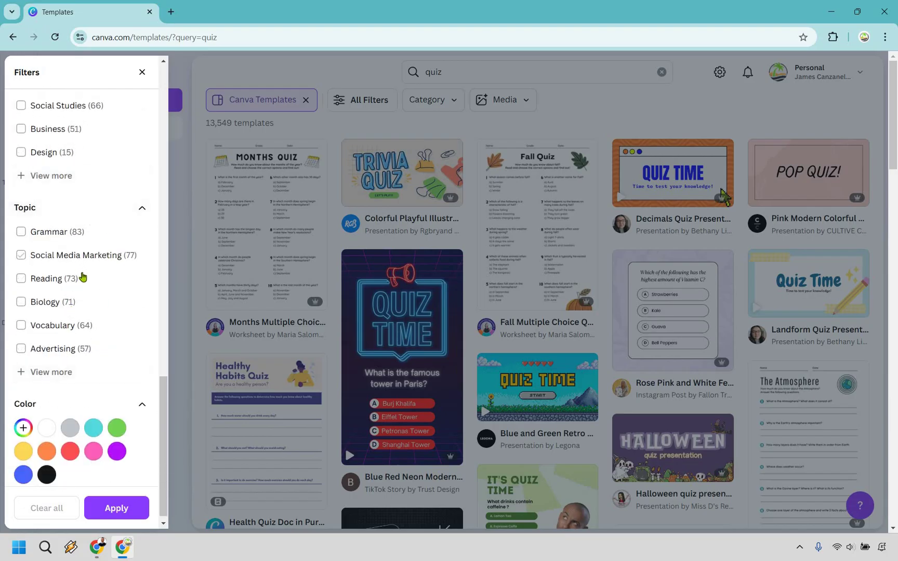
scroll(83, 277, "up", 15)
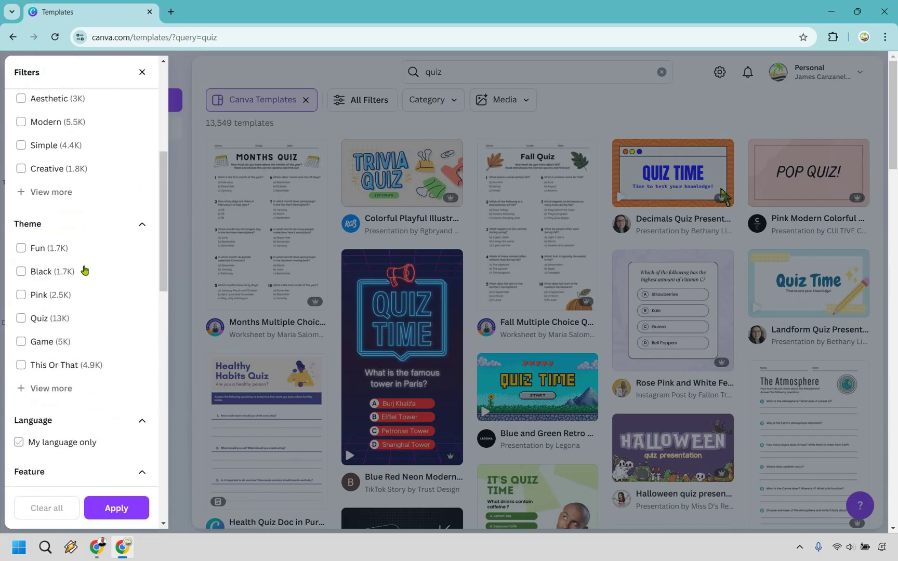
scroll(85, 271, "up", 6)
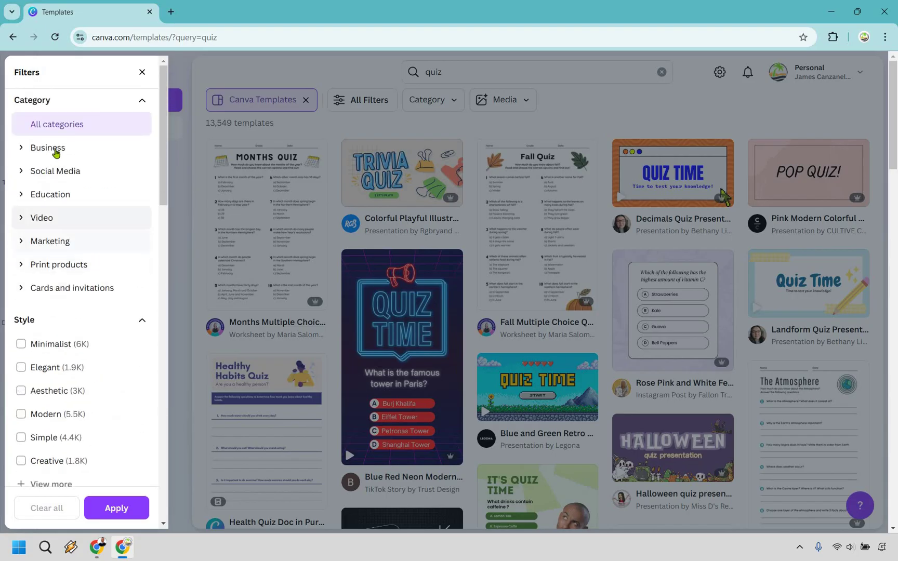
left_click(55, 149)
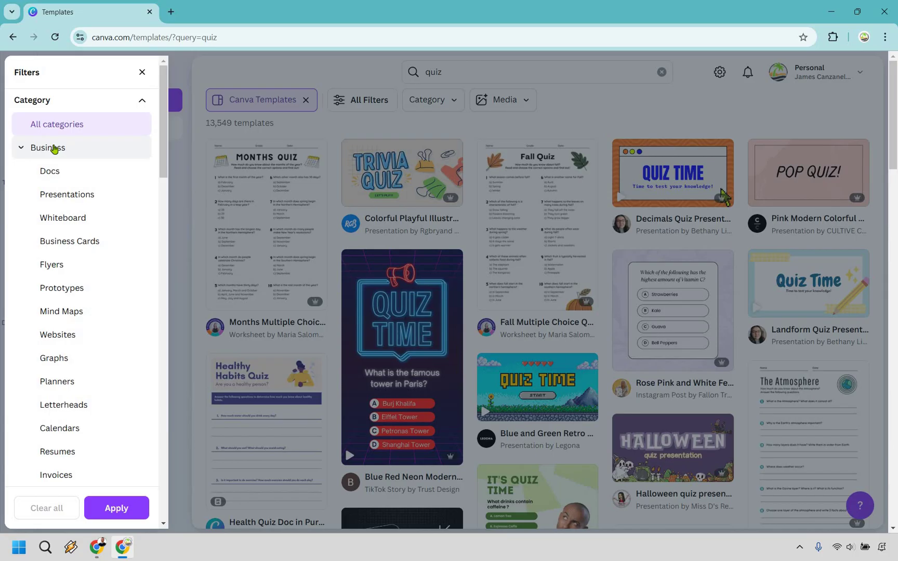
scroll(88, 249, "down", 6)
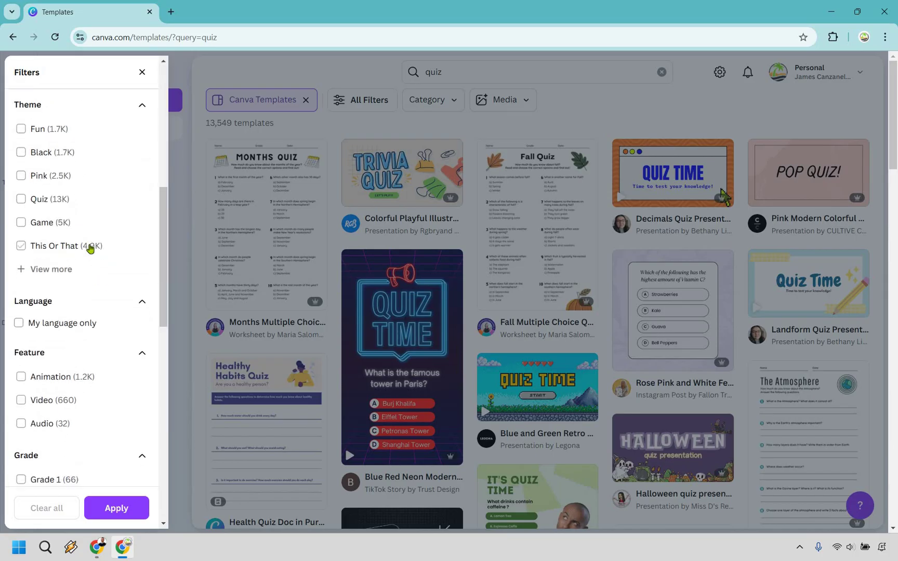
scroll(90, 248, "down", 8)
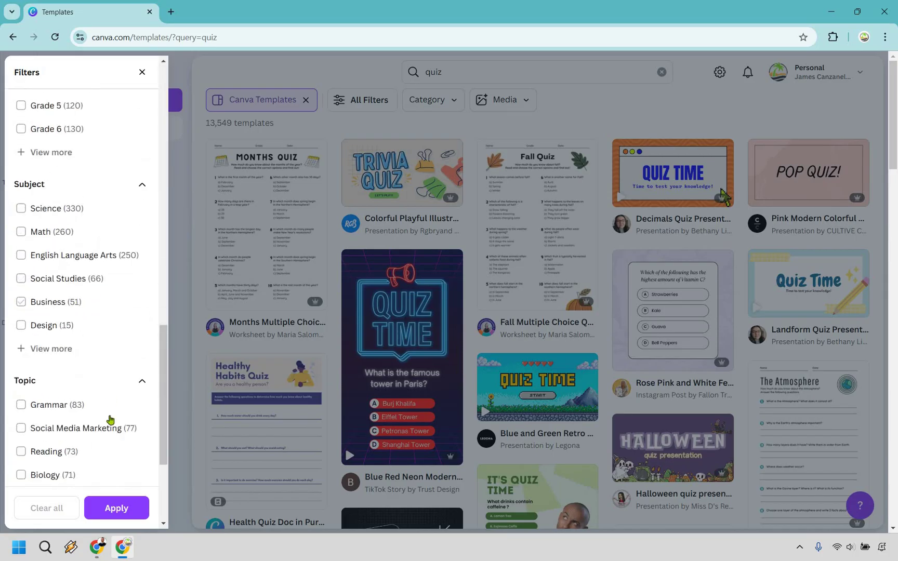
Step: Apply the Business subject filter and browse the 51 matching quiz templates
left_click(117, 507)
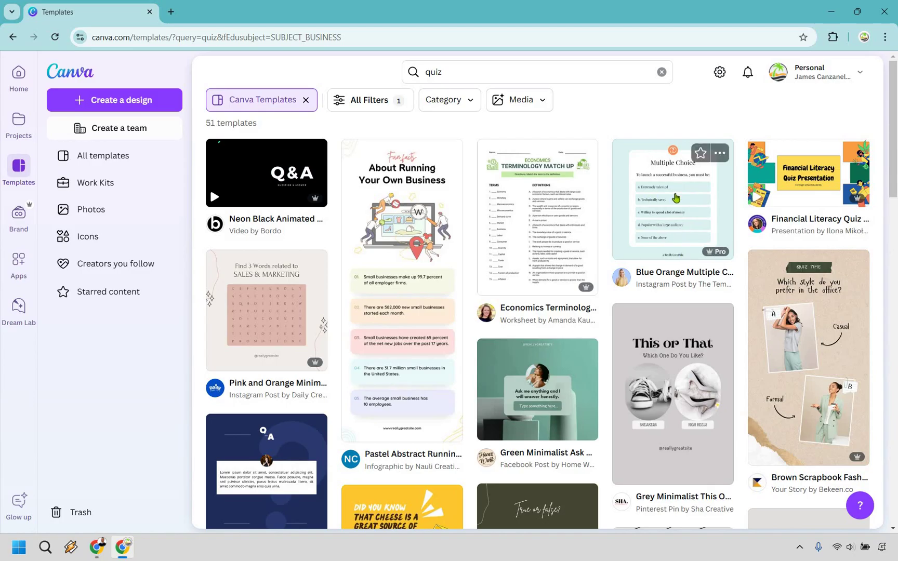
scroll(677, 170, "down", 1)
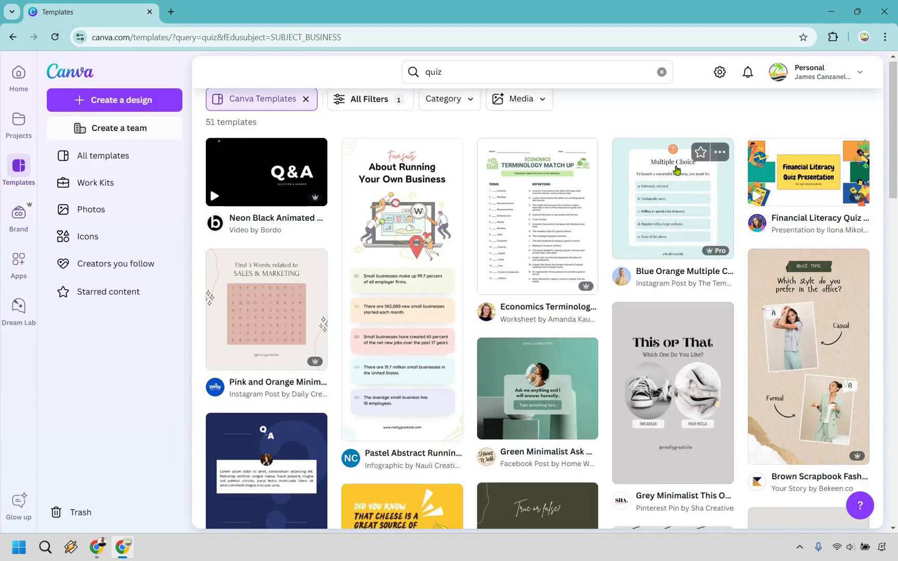
scroll(677, 170, "down", 7)
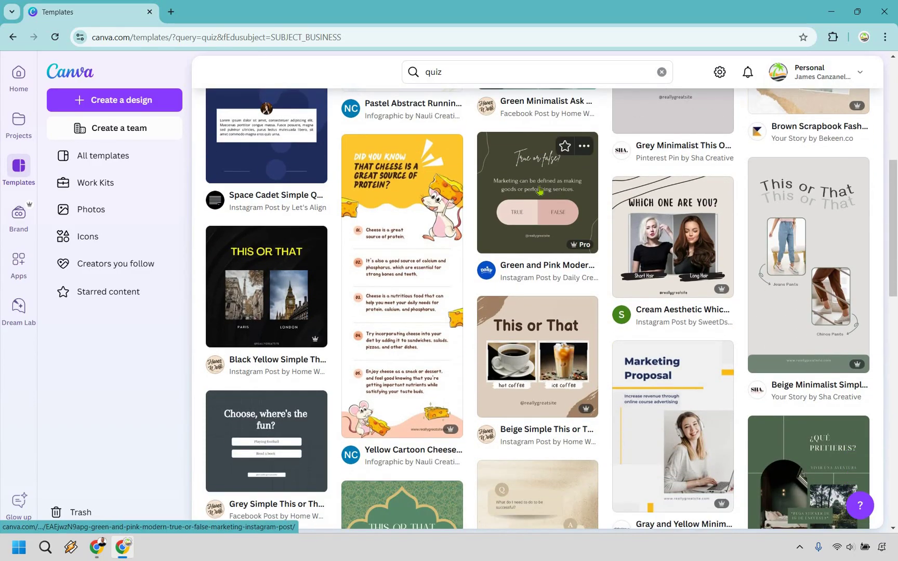
scroll(539, 191, "down", 4)
scroll(655, 265, "down", 3)
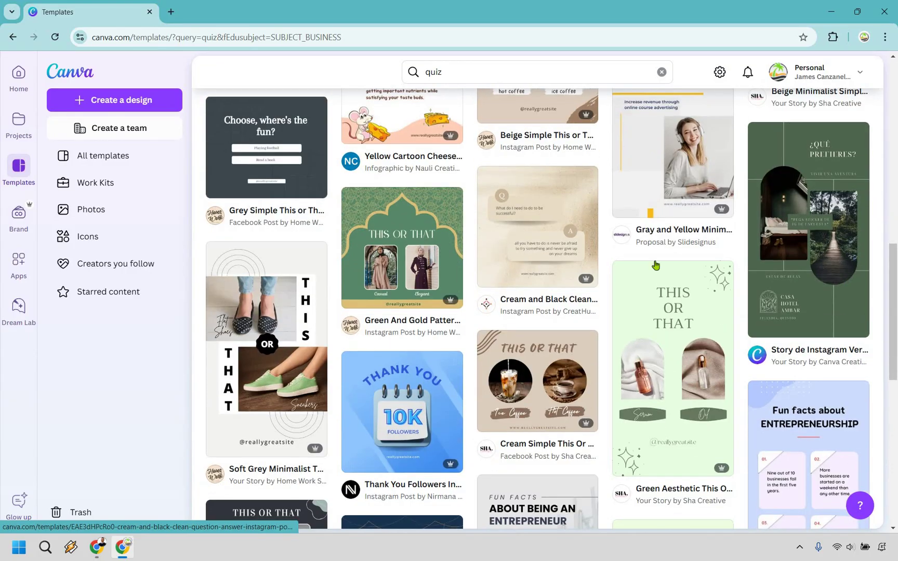
scroll(656, 266, "down", 6)
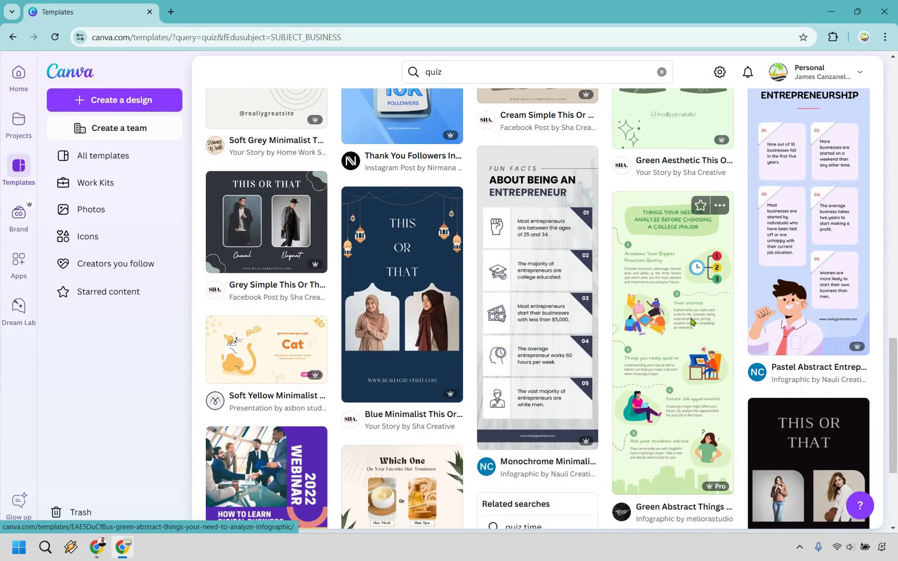
scroll(691, 322, "up", 20)
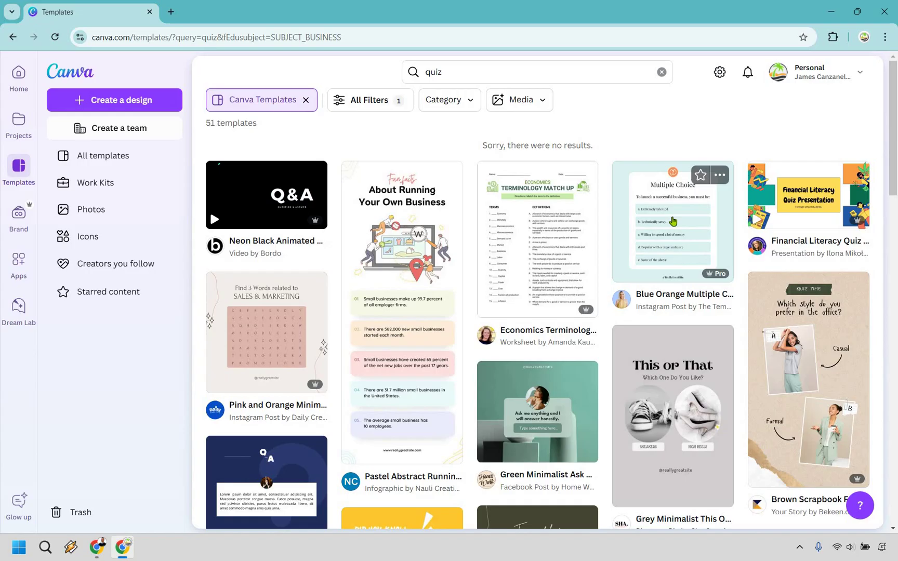
Step: Preview the Blue Orange Multiple Choice Question Post template, then open it for customizing
left_click(673, 221)
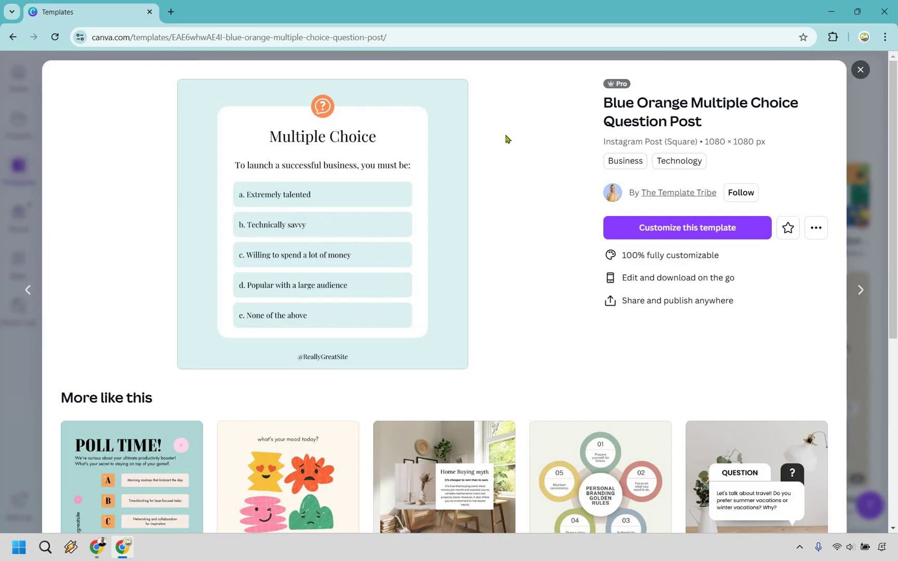
scroll(248, 182, "down", 6)
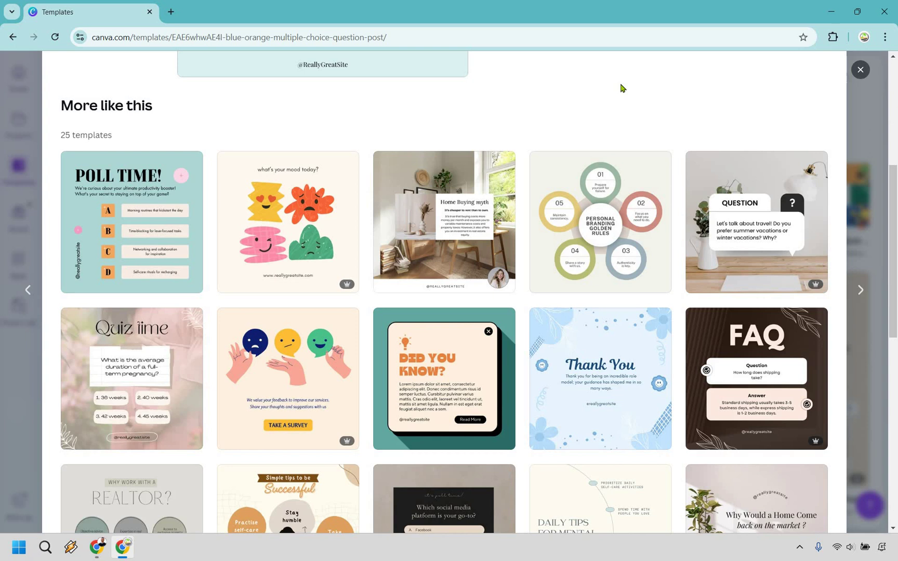
scroll(609, 262, "down", 2)
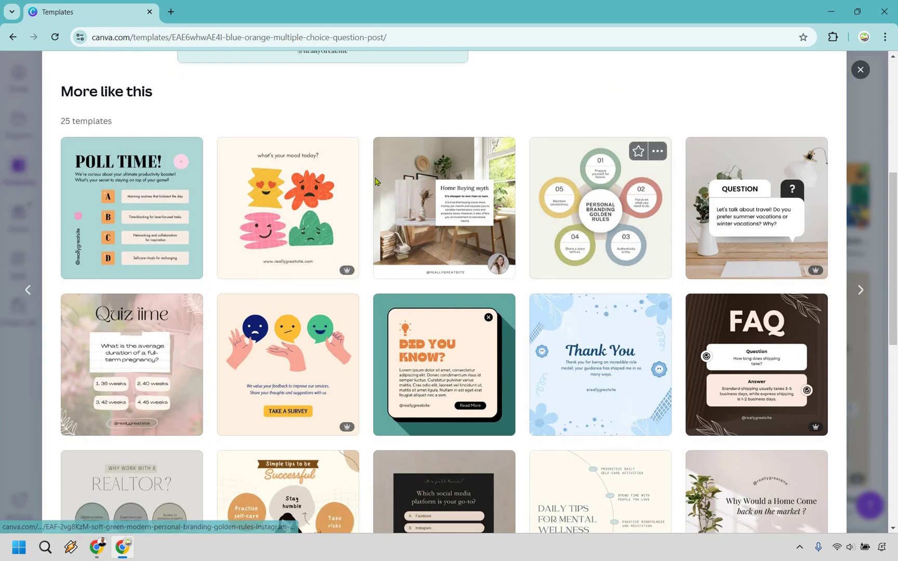
scroll(591, 283, "down", 1)
scroll(557, 328, "up", 10)
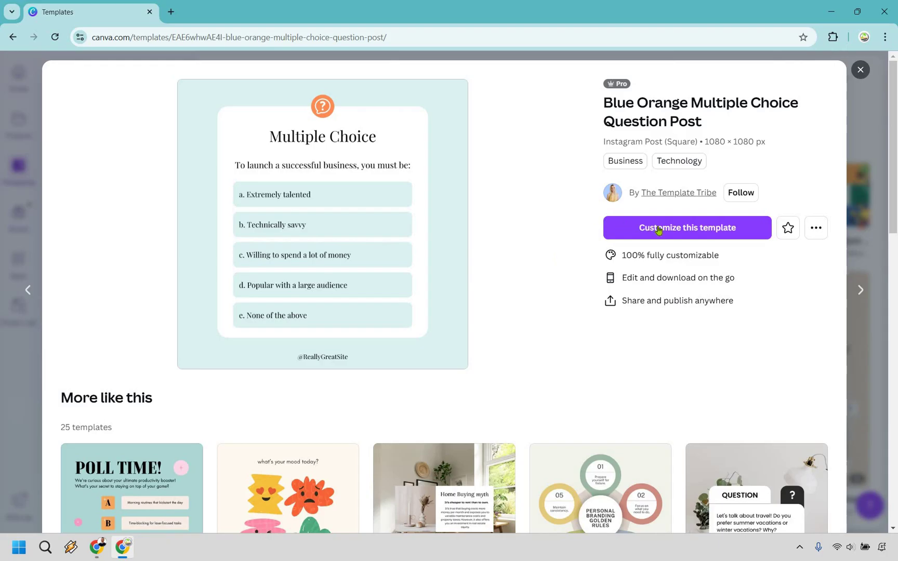
left_click(658, 230)
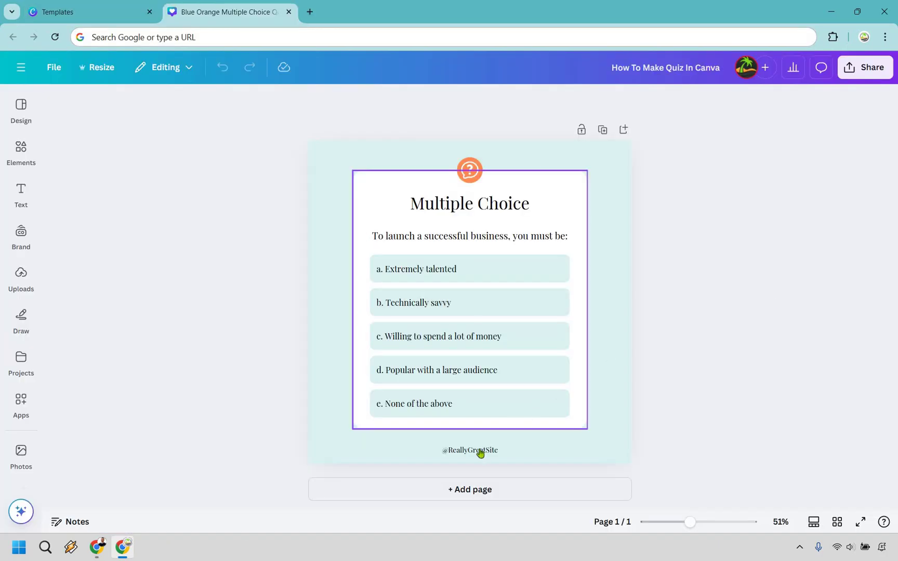
Step: Change the site name in the footer handle to 'MarketingIsland'
double_click(446, 450)
left_click(470, 450)
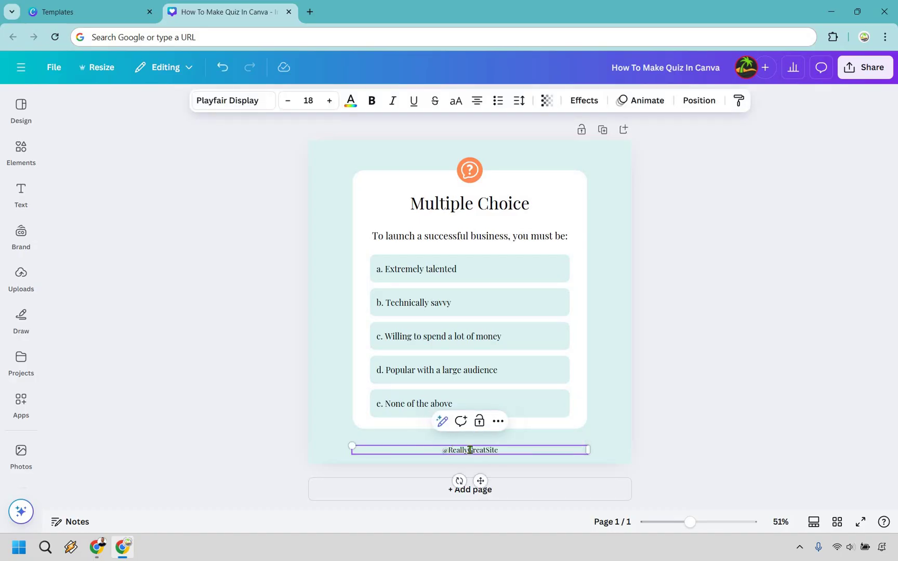
double_click(500, 451)
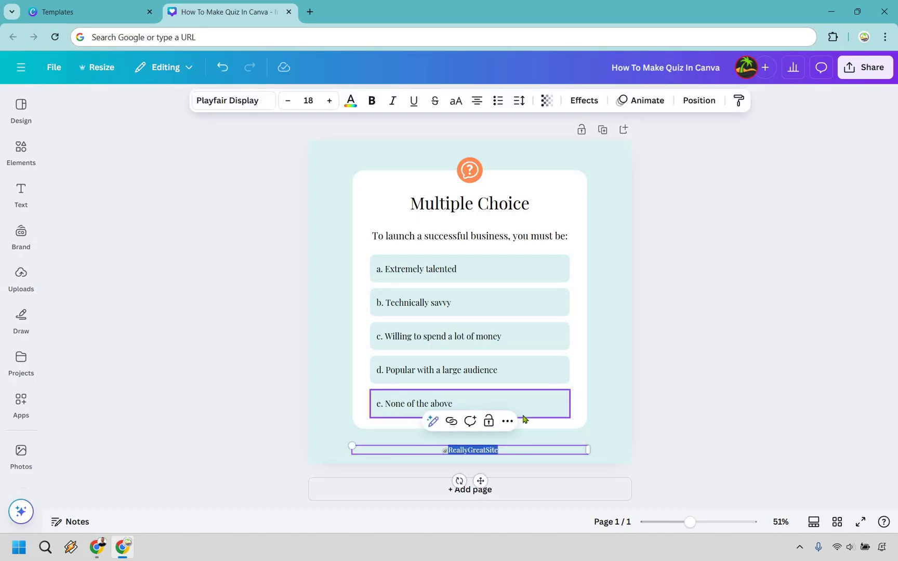
type("MarketingIsland")
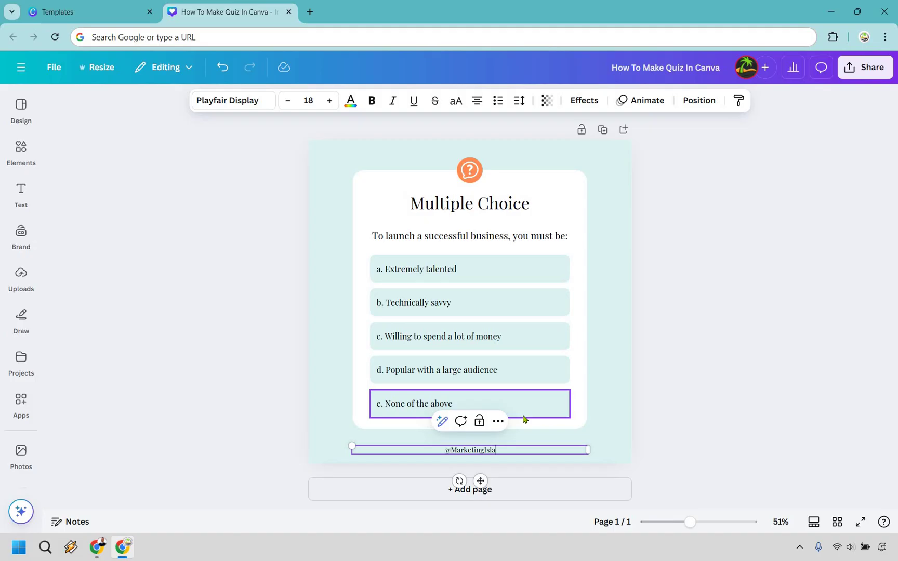
Step: Swap the orange question-mark icon for the palm-tree logo, centred above the title
left_click(471, 178)
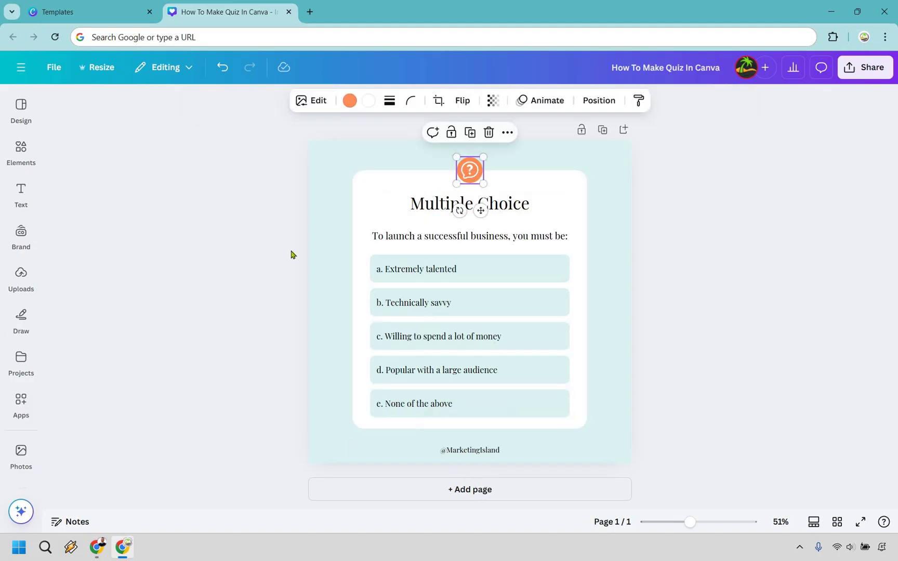
left_click(20, 278)
key("ctrl+v")
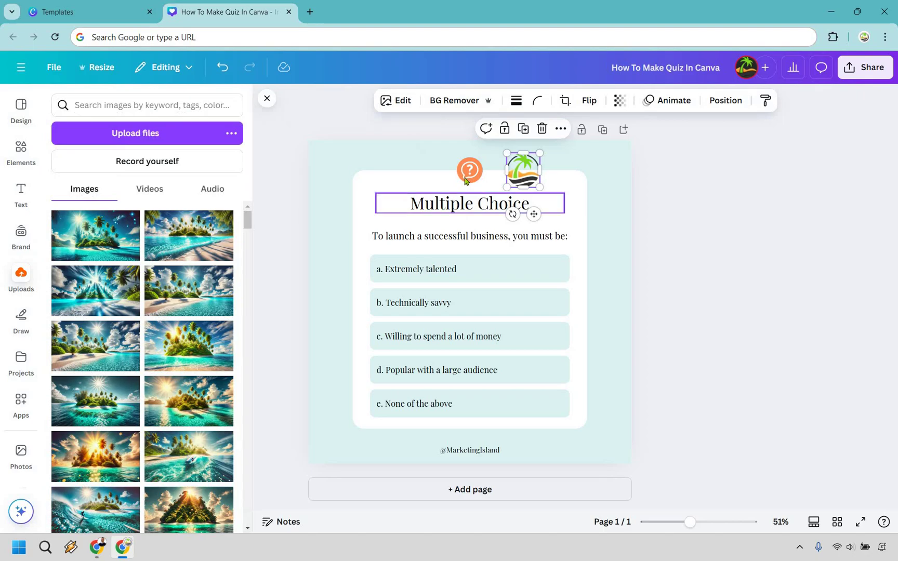
left_click(465, 180)
key("Delete")
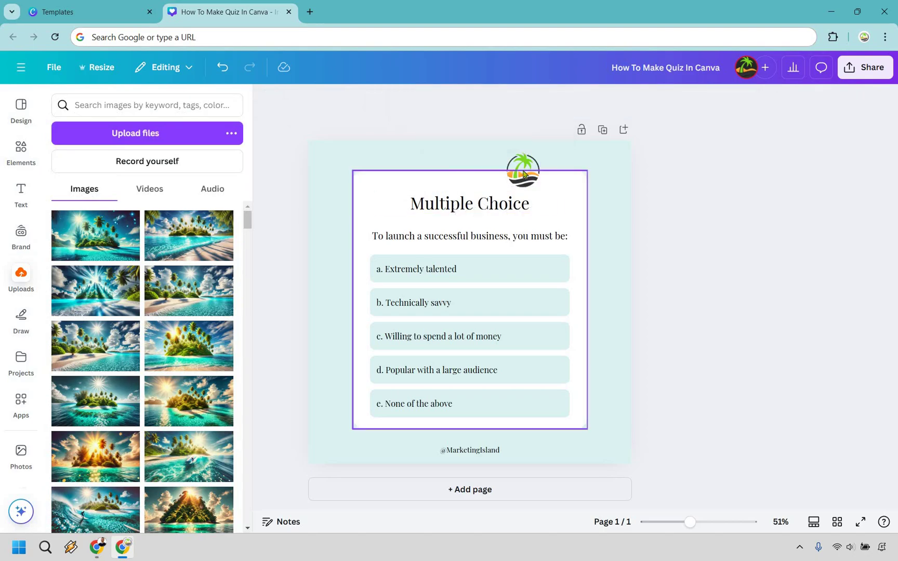
left_click_drag(509, 167, 472, 168)
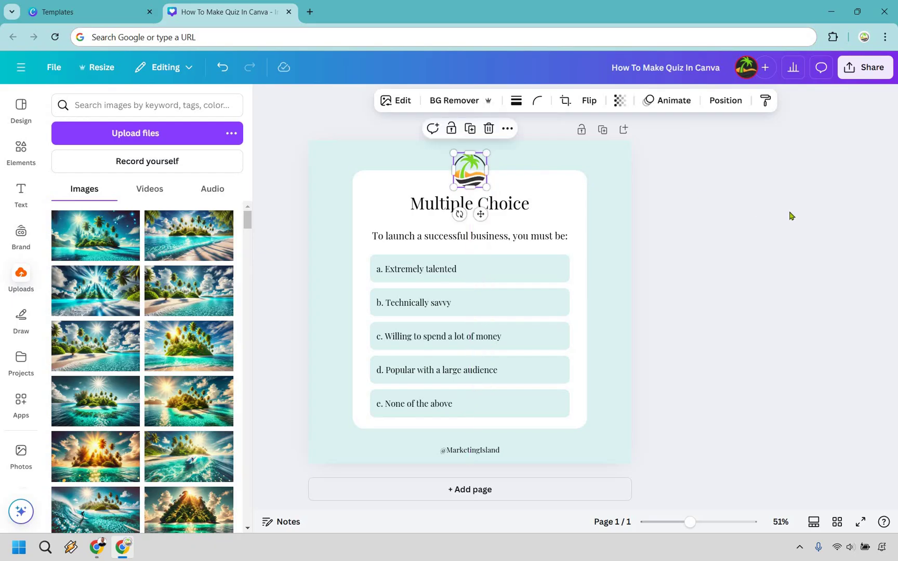
left_click(739, 225)
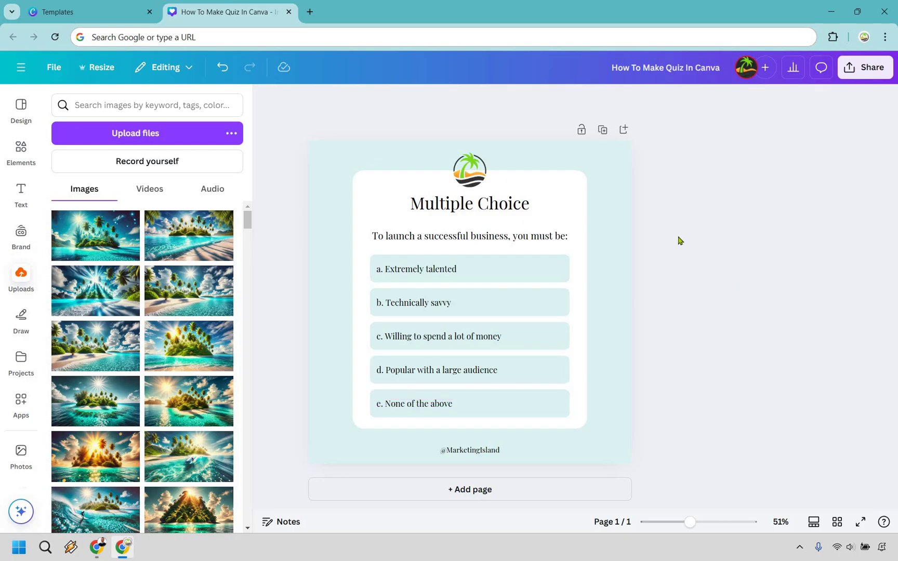
left_click(570, 156)
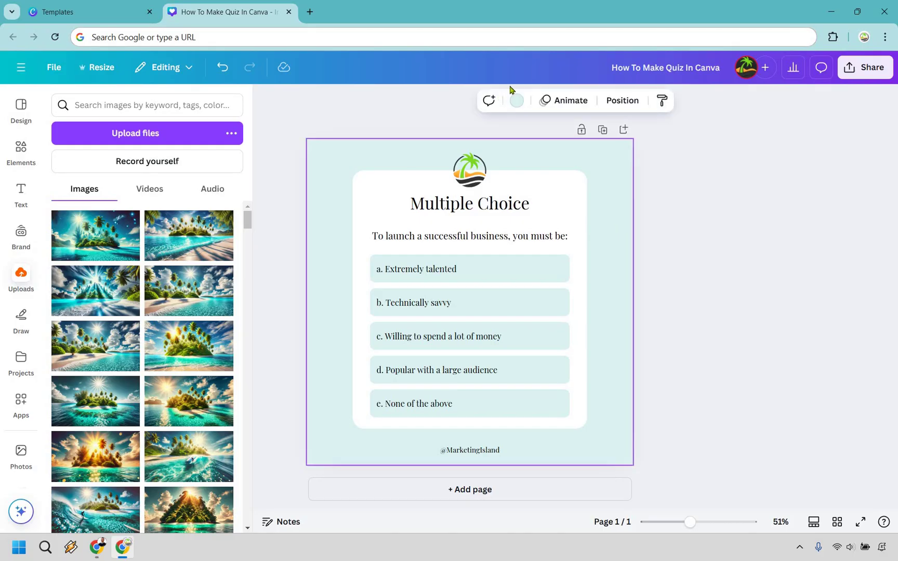
left_click(518, 101)
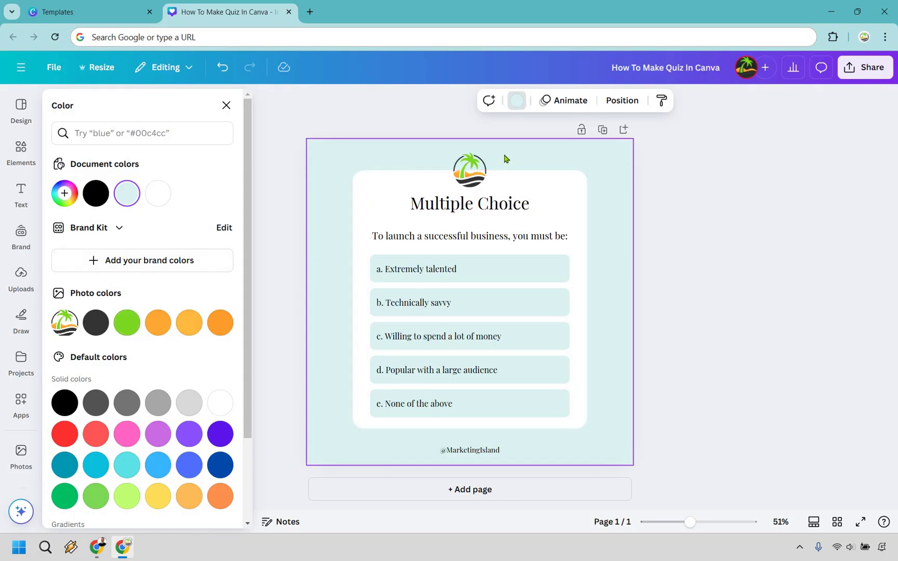
left_click(127, 325)
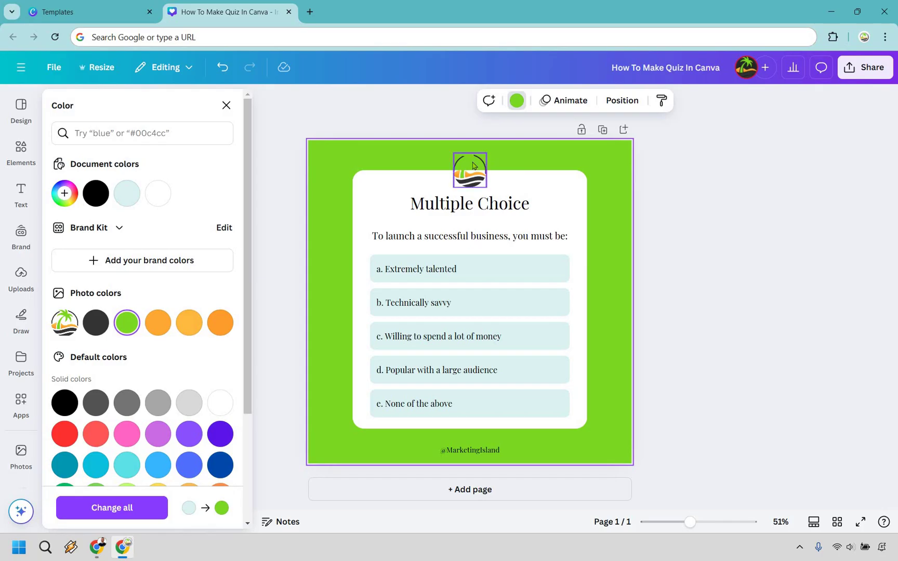
left_click(158, 323)
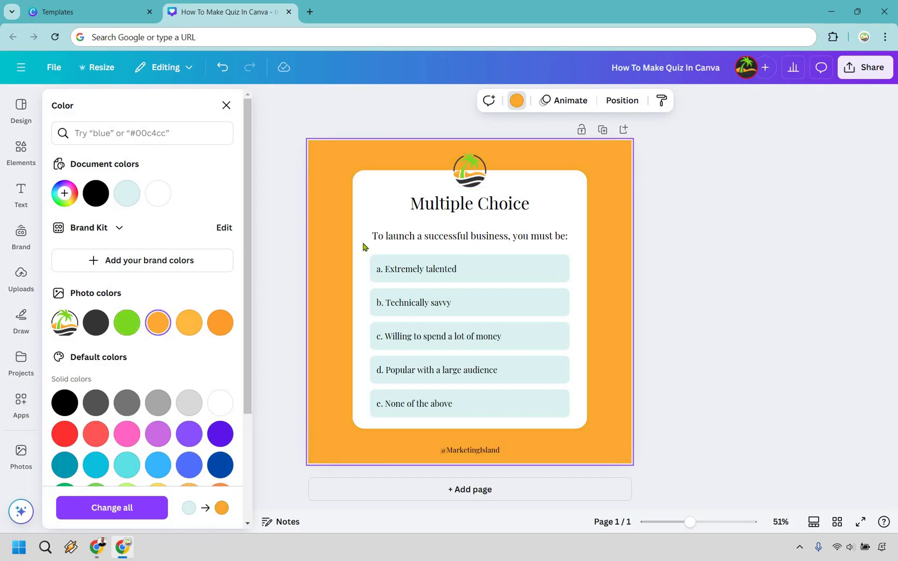
left_click(461, 179)
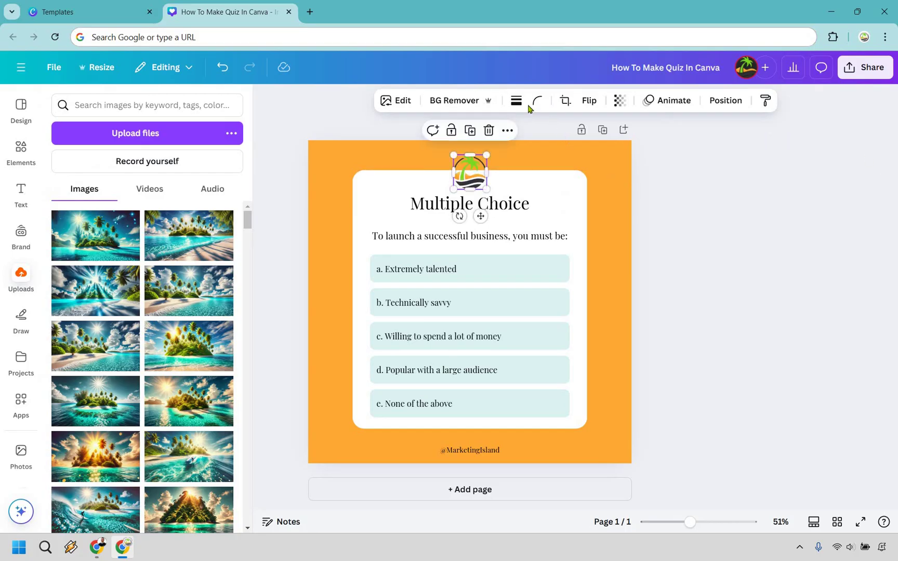
left_click(445, 164)
left_click(517, 100)
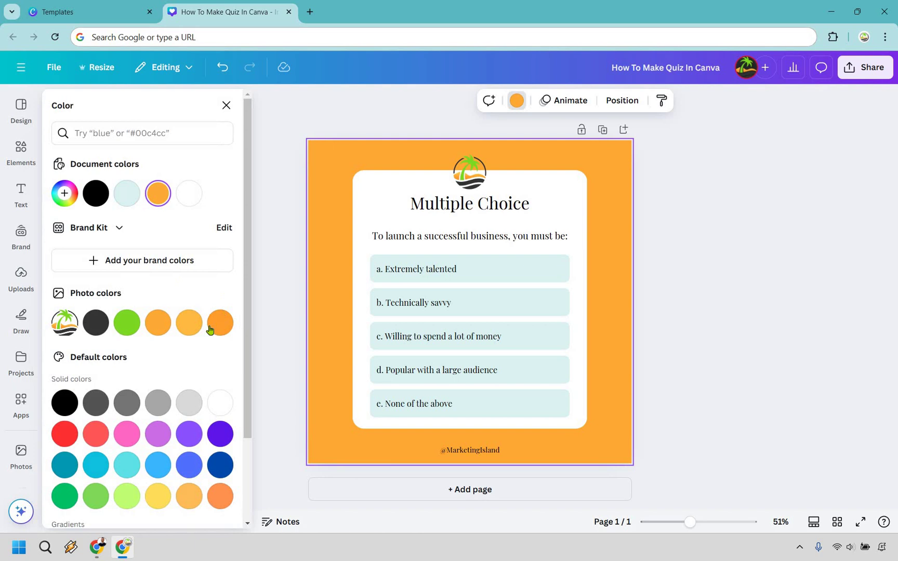
left_click(102, 324)
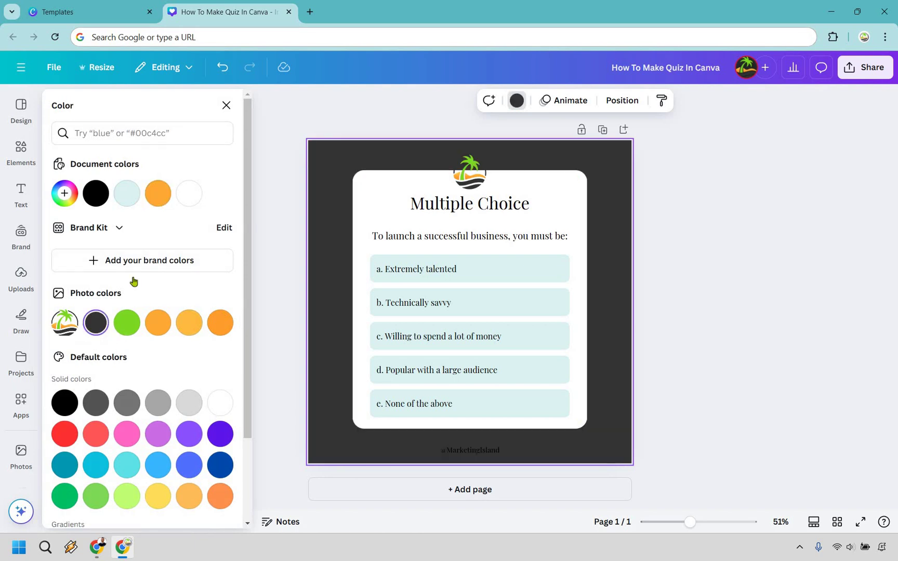
left_click(140, 199)
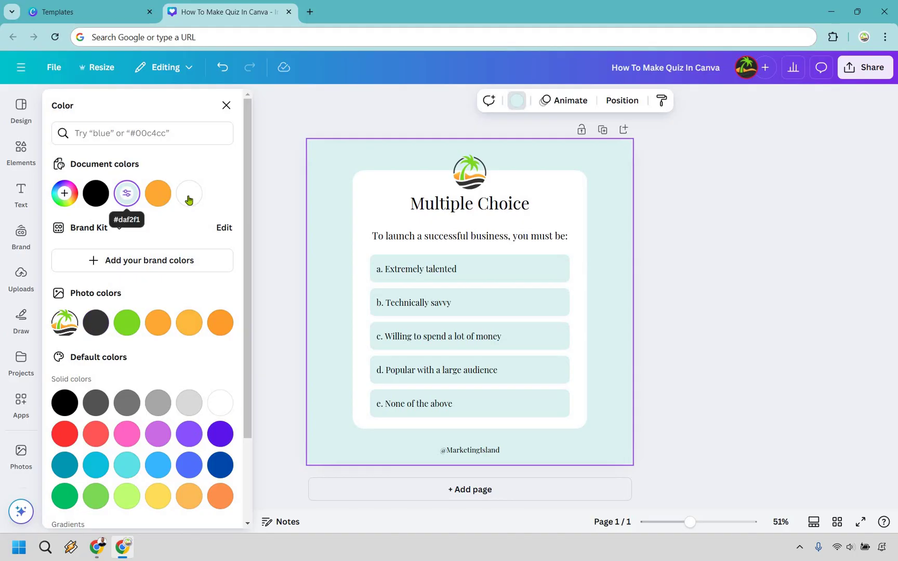
left_click(188, 194)
left_click(156, 199)
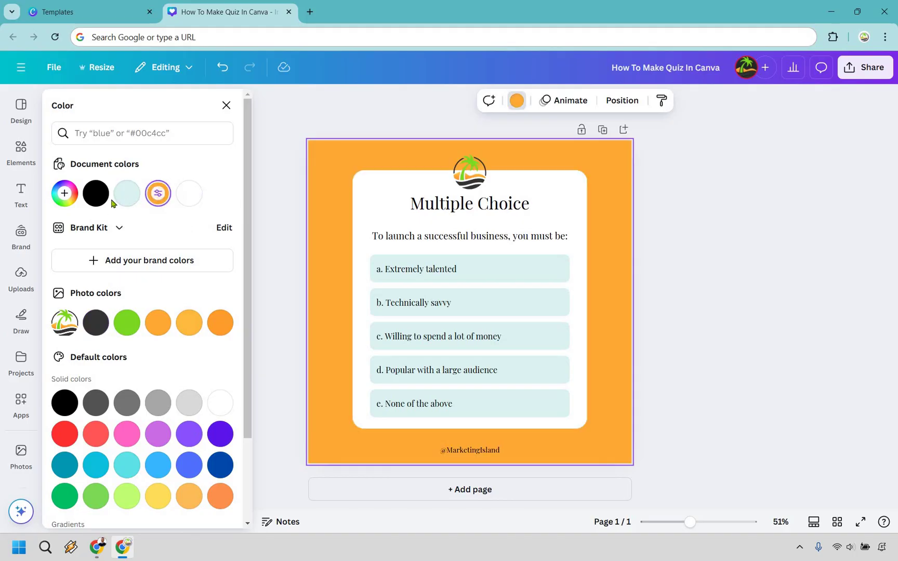
left_click(128, 200)
key("ctrl+z")
key("ctrl+y")
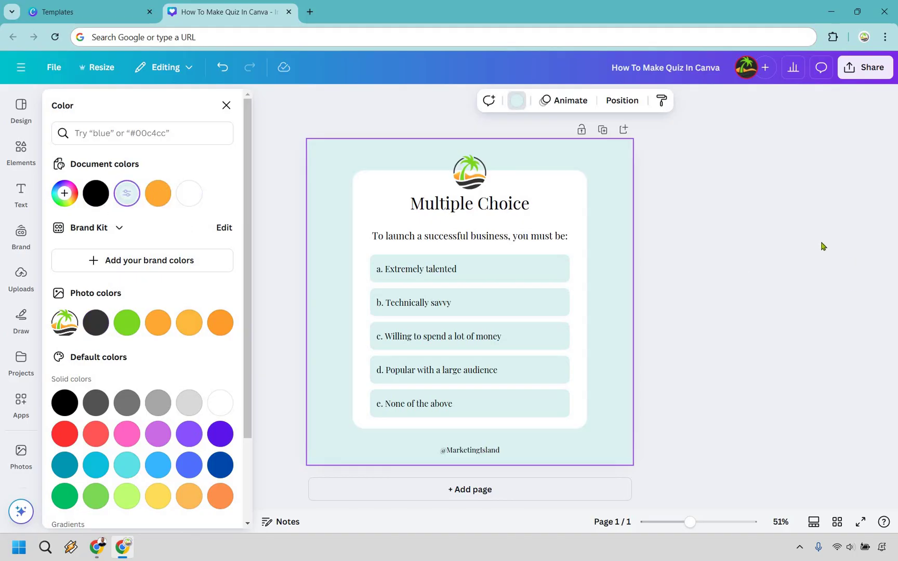
key("Escape")
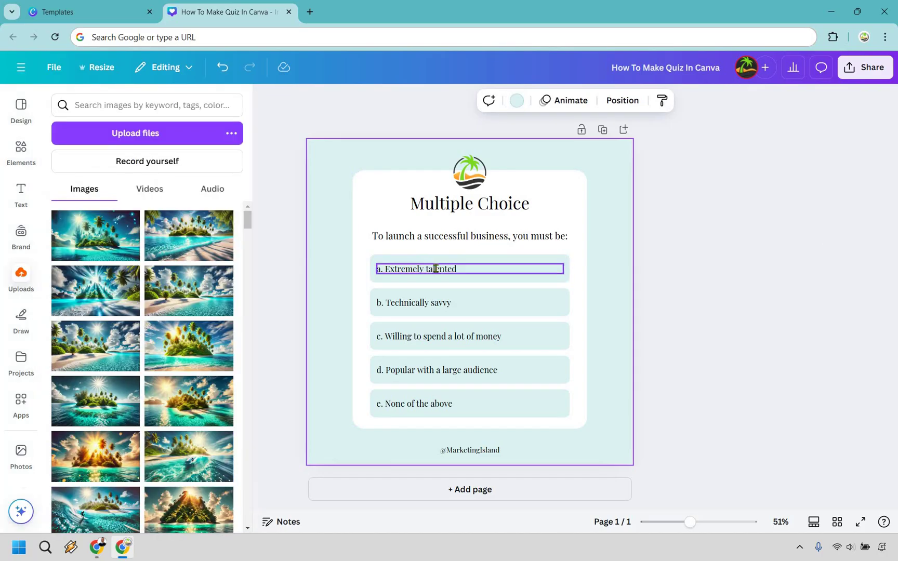
double_click(454, 269)
left_click(471, 269)
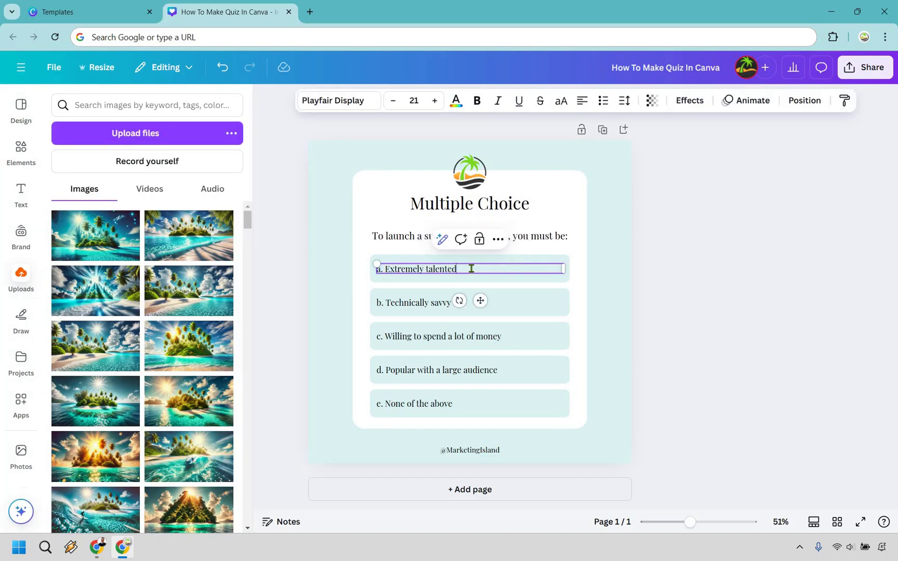
type("and hard working")
left_click(652, 330)
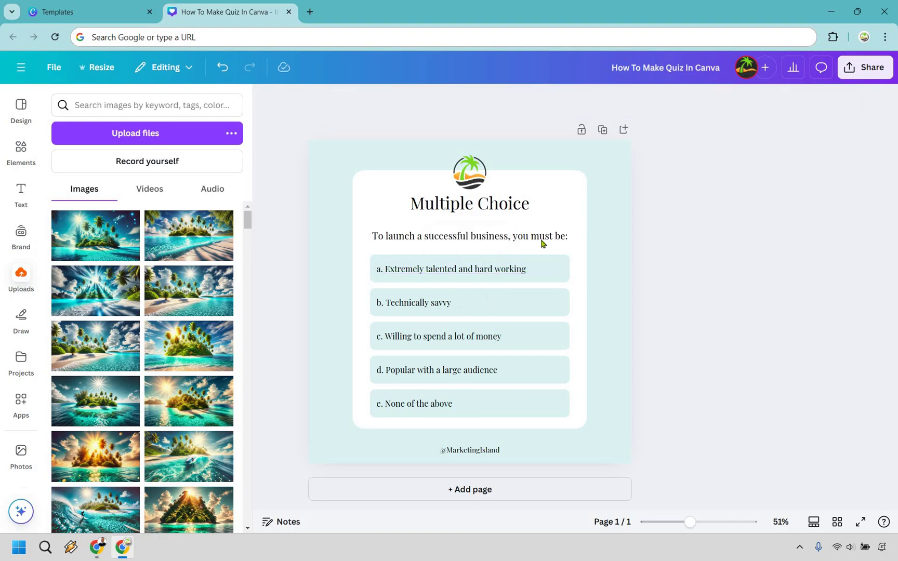
left_click(475, 269)
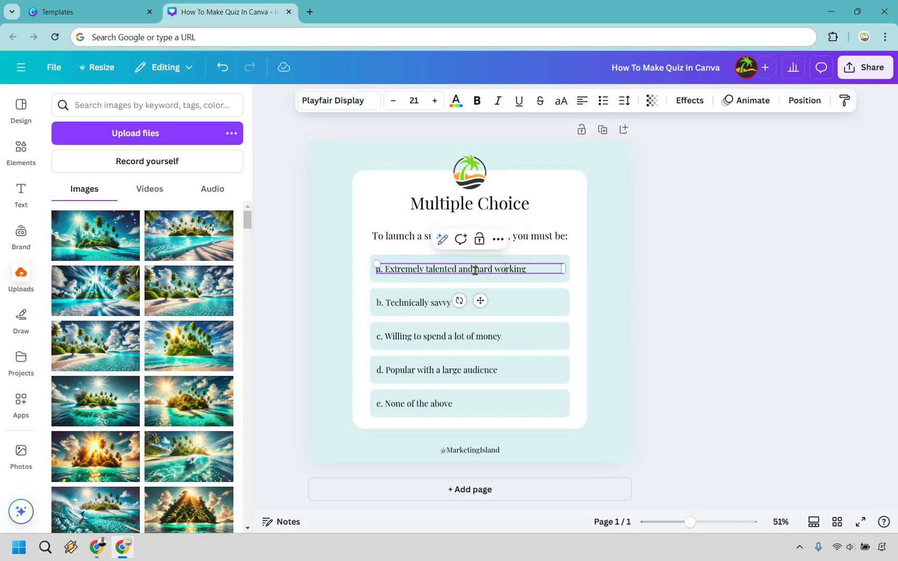
key("shift+Left")
key("shift+Left")
key("shift+Left")
key("shift+Left")
key("shift+Left")
key("shift+Left")
key("shift+Left")
key("shift+Left")
key("shift+Left")
key("shift+Left")
key("shift+Left")
key("shift+Left")
key("shift+Left")
key("shift+Left")
key("shift+Left")
key("shift+Left")
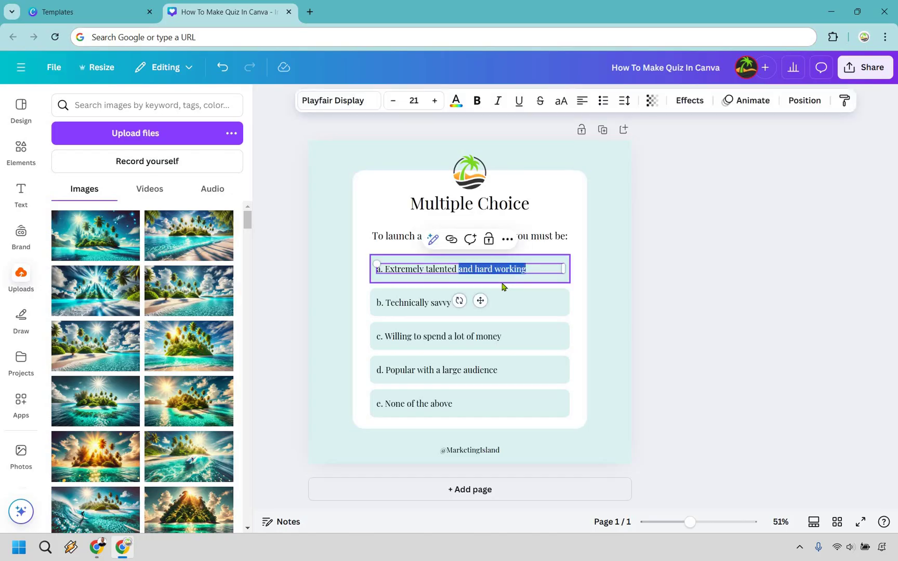
key("BackSpace")
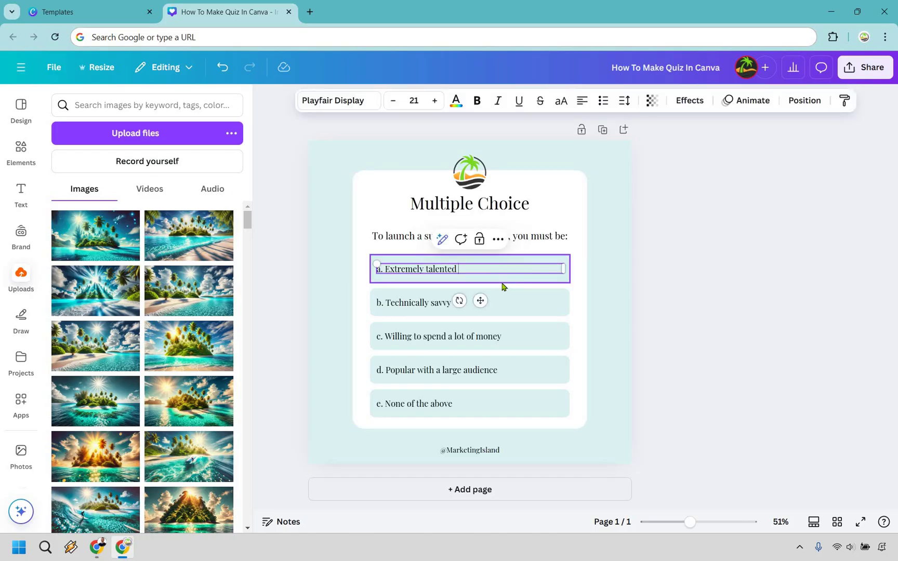
left_click(759, 261)
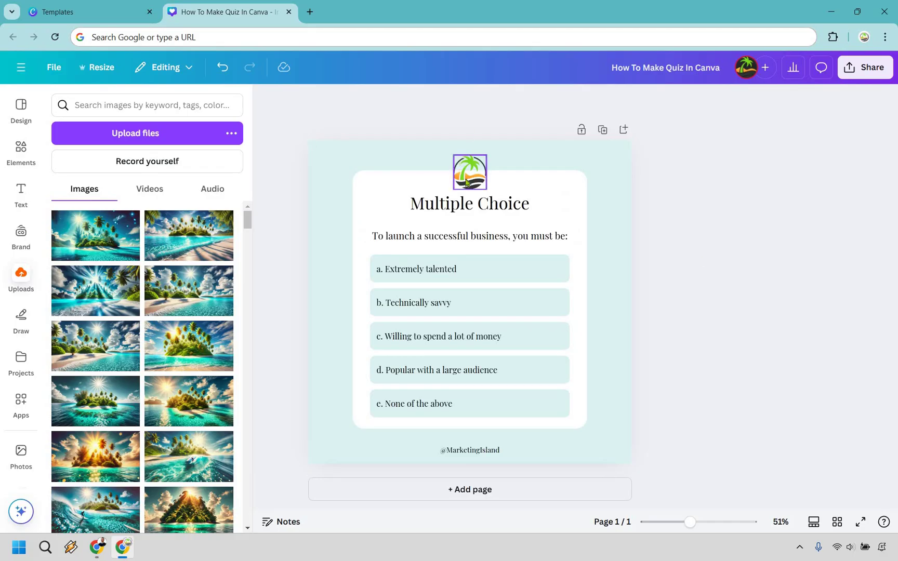
double_click(469, 234)
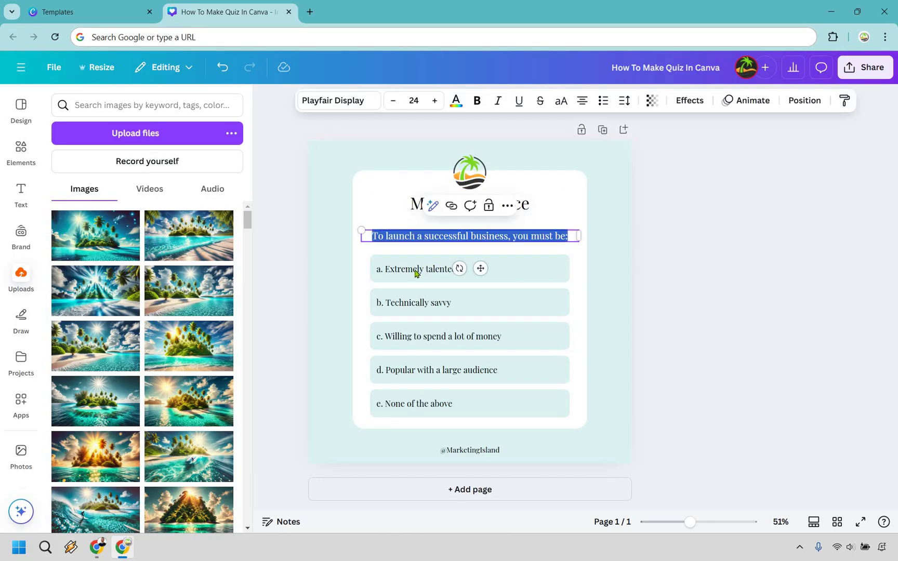
double_click(416, 269)
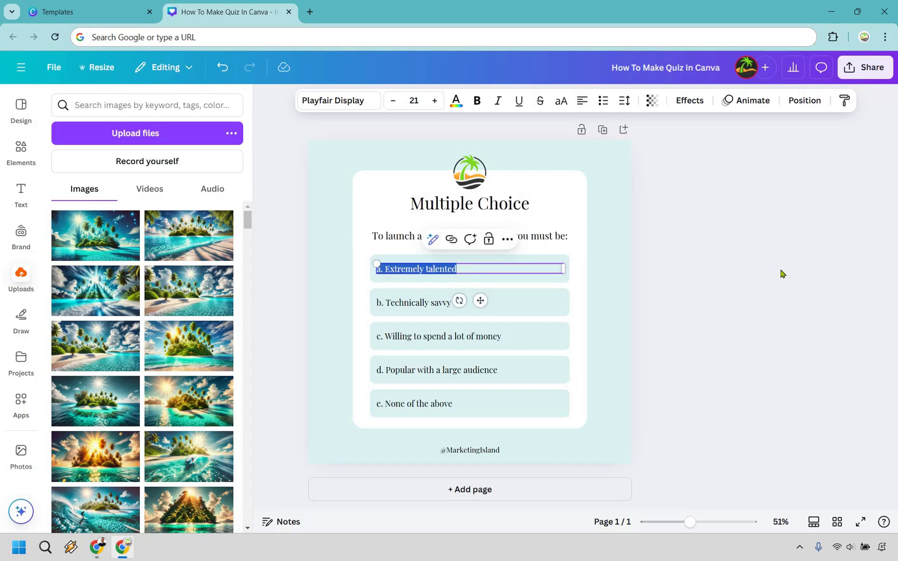
left_click(781, 271)
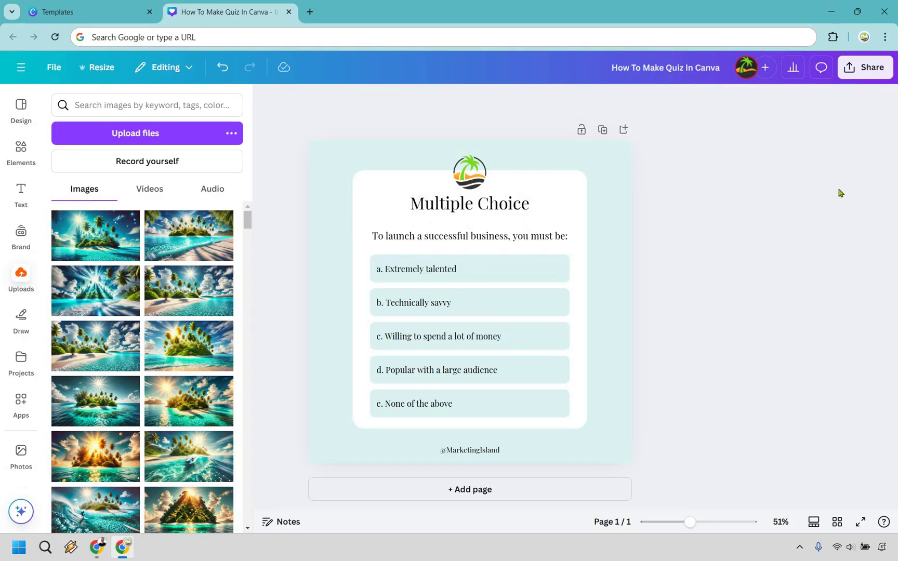
Step: Open the download options for the post, keeping PNG at 1,080 × 1,080 px
left_click(856, 69)
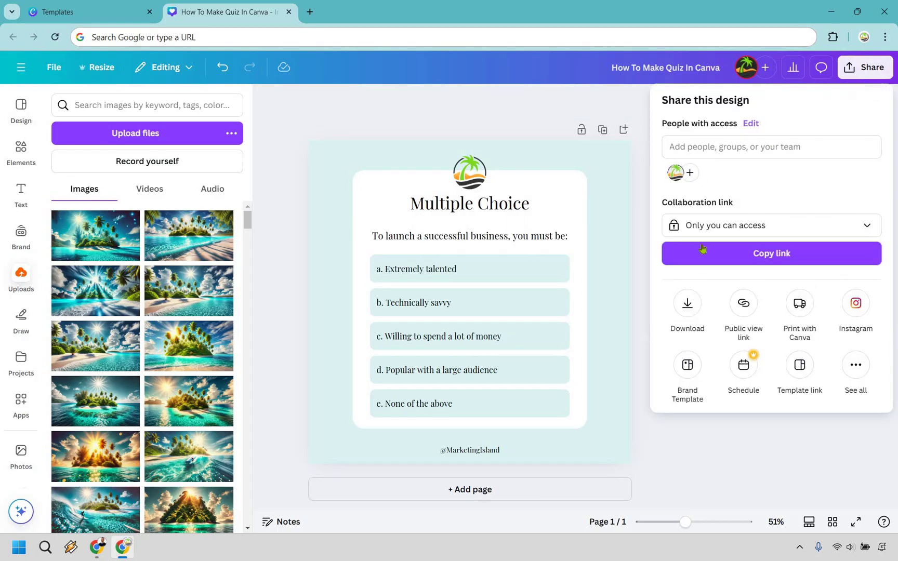
left_click(687, 307)
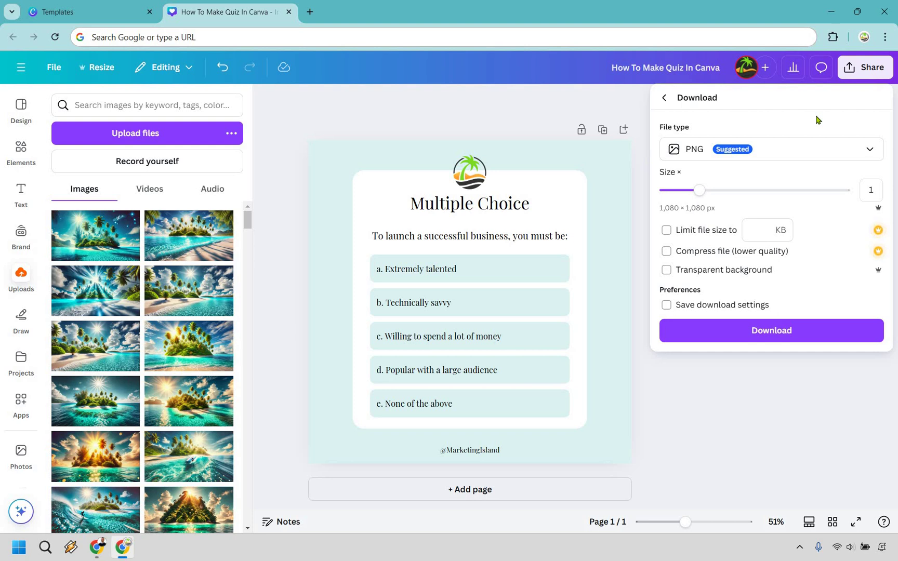
left_click(785, 156)
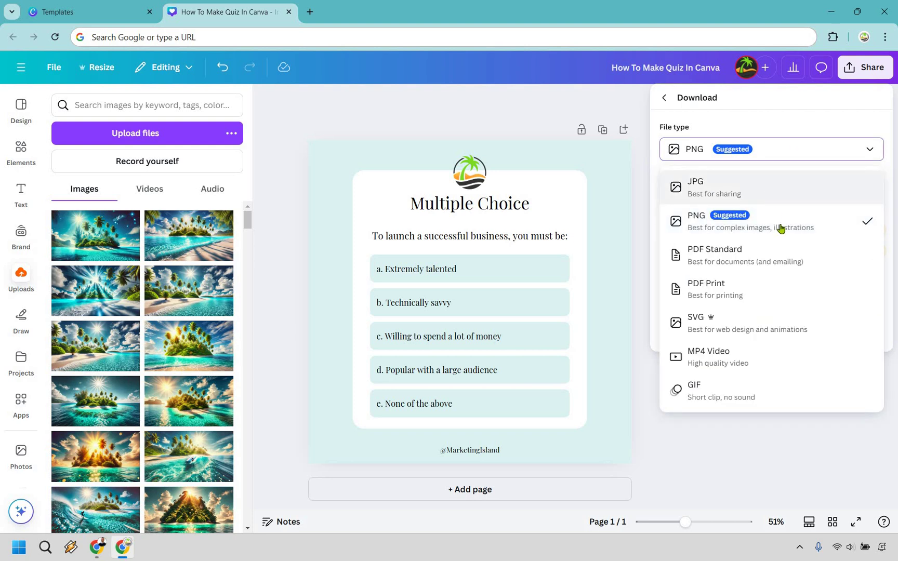
left_click(810, 166)
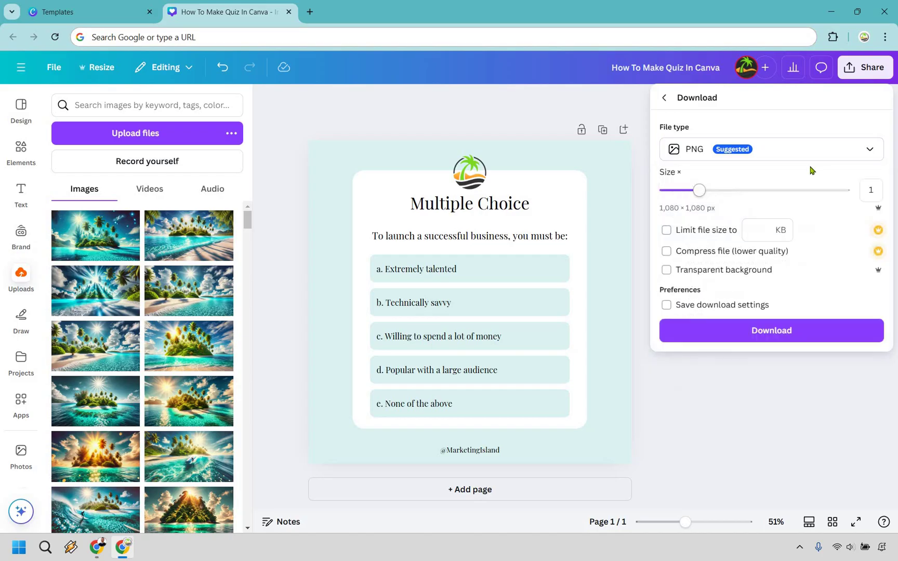